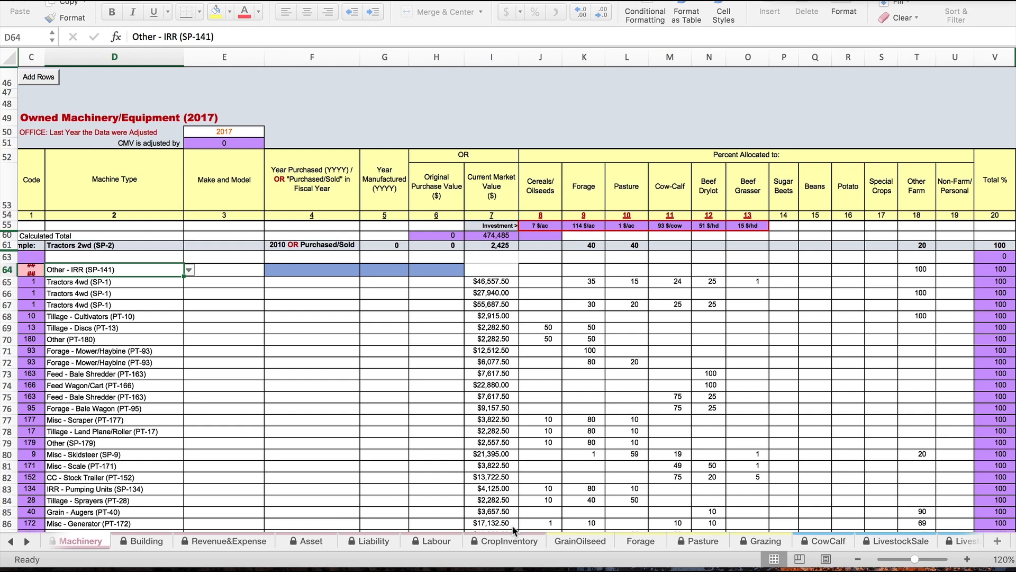
# Step: Change the row 65 machine type to Tractors 2wd (SP-2) and set its current market value to 35,000
pyautogui.click(170, 284)
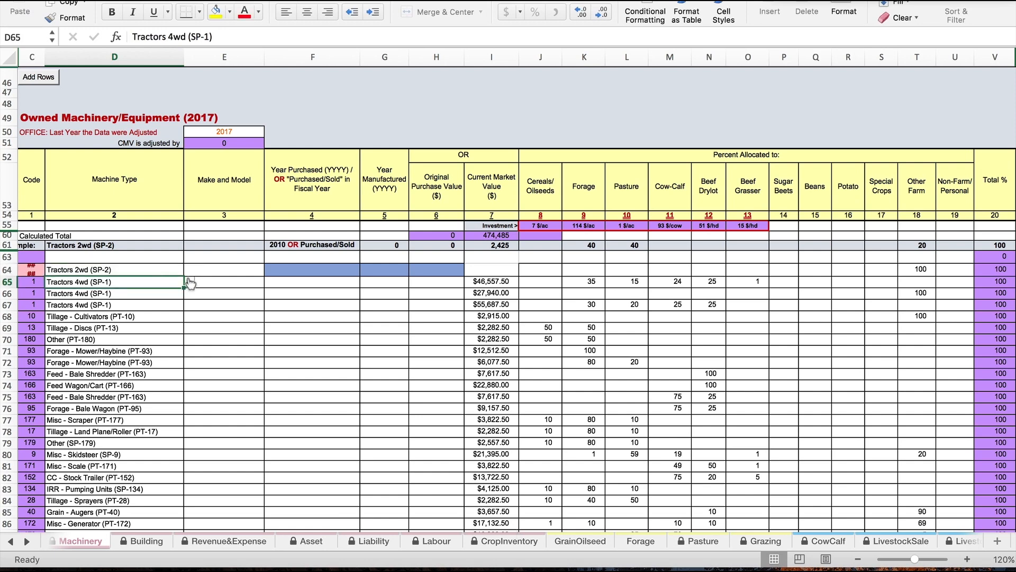
pyautogui.click(189, 281)
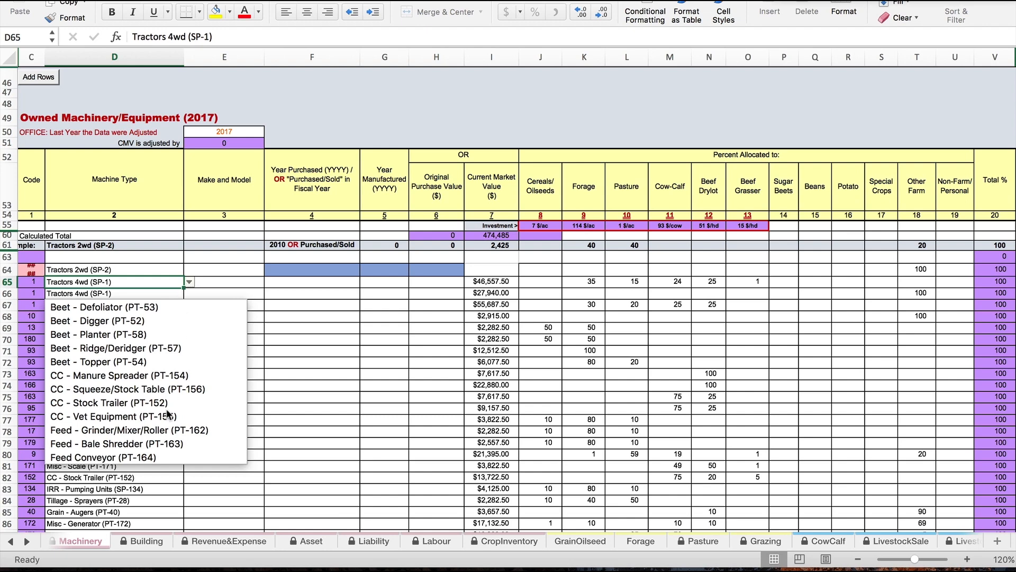
pyautogui.scroll(-5, 168, 414)
pyautogui.write('35')
pyautogui.write(',000')
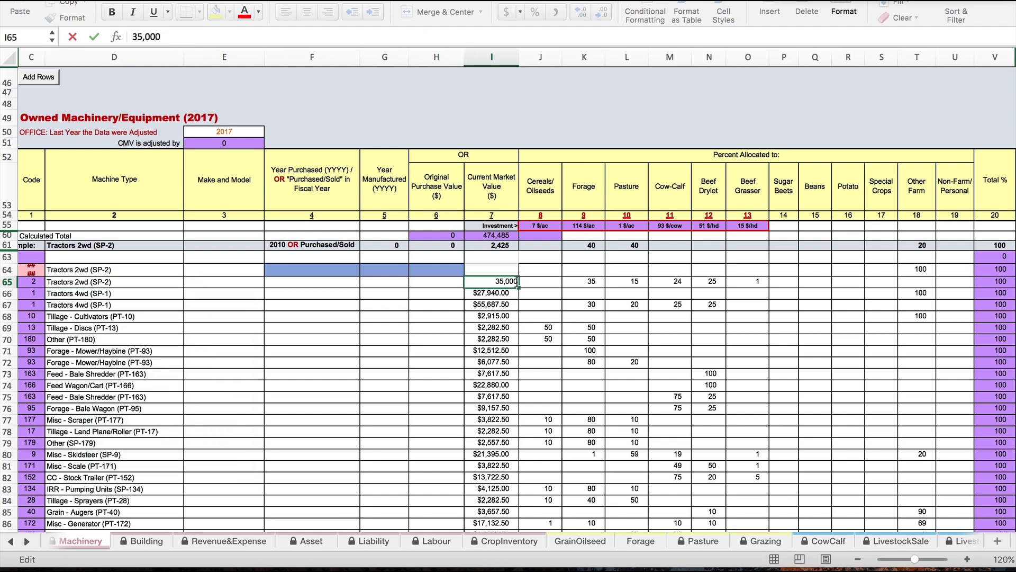
pyautogui.press('Return')
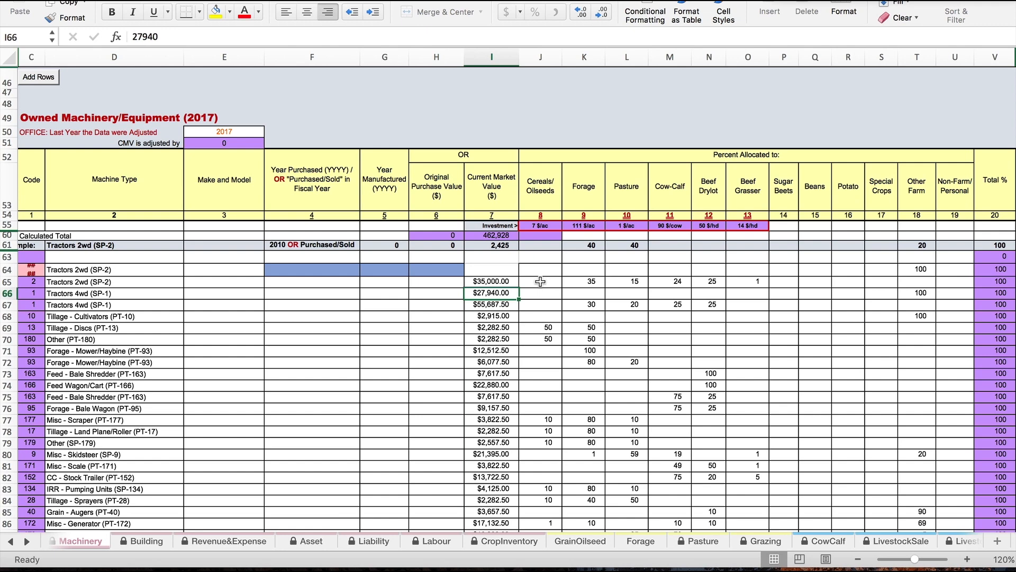
# Step: Set the row 65 tractor's percent allocation to 40 for Forage, 40 for Pasture and 20 for Cow-Calf
pyautogui.doubleClick(593, 282)
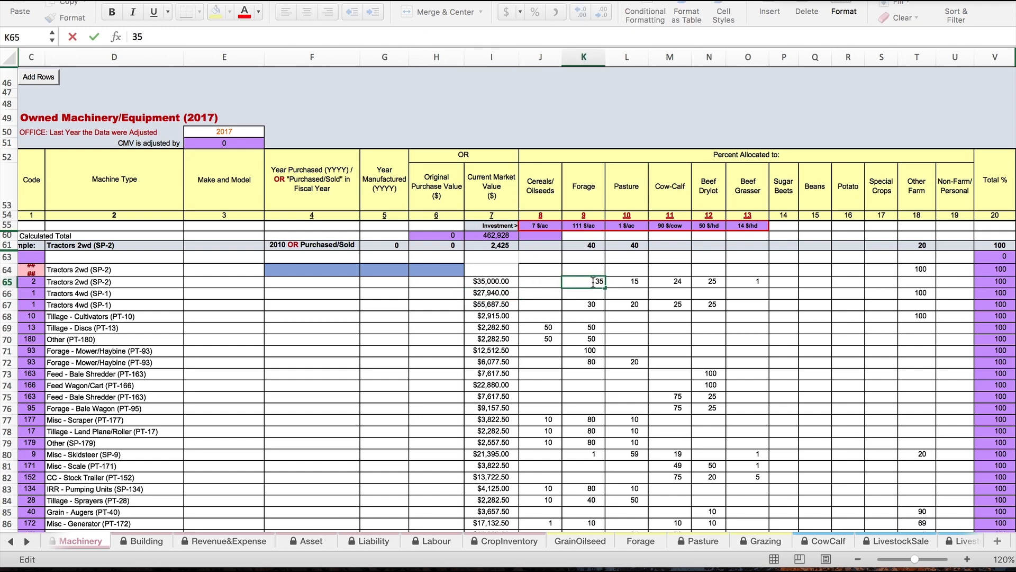
pyautogui.moveTo(595, 282); pyautogui.dragTo(608, 282)
pyautogui.write('40')
pyautogui.click(644, 281)
pyautogui.write('40')
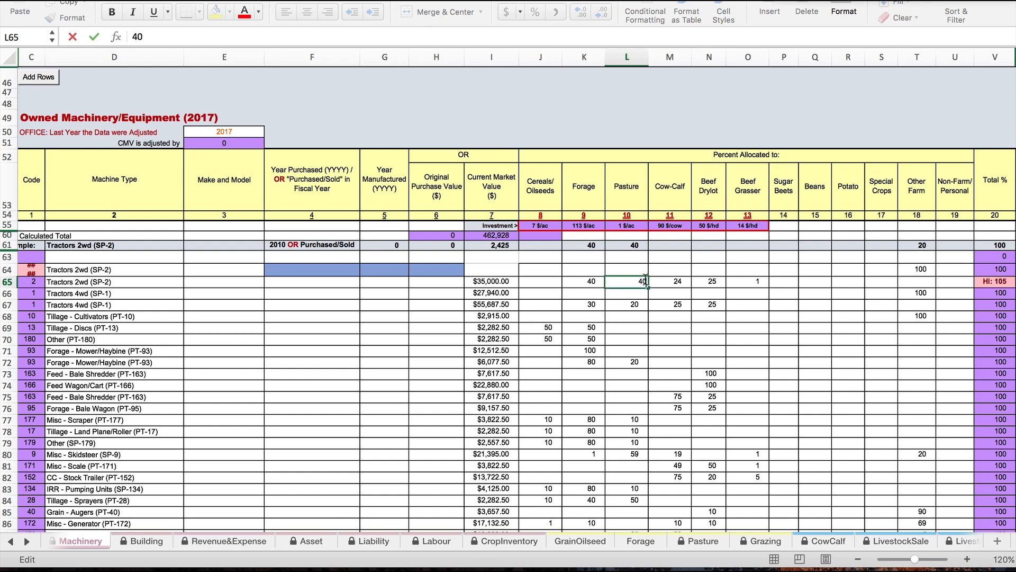
pyautogui.click(668, 280)
pyautogui.write('20')
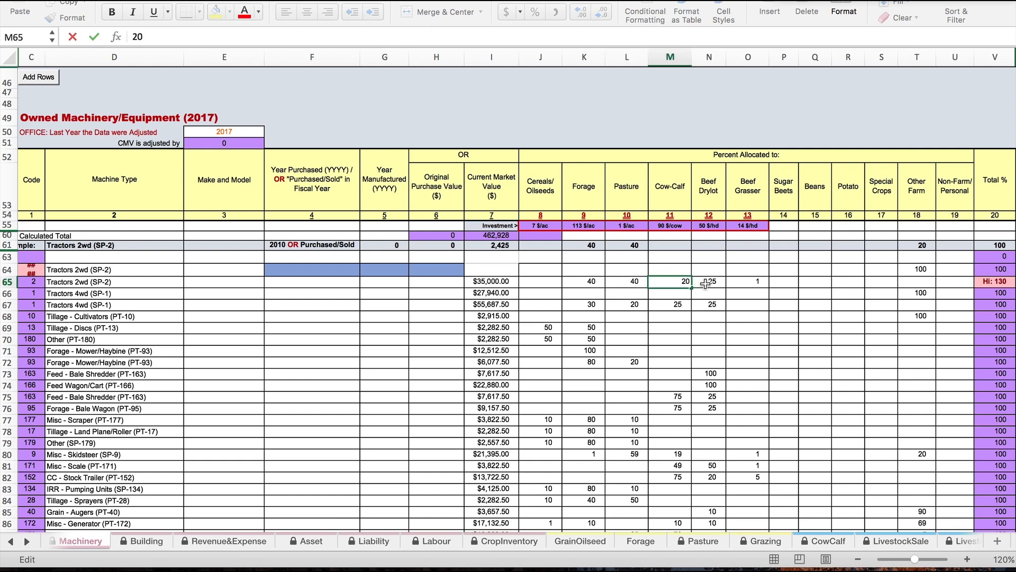
pyautogui.click(706, 282)
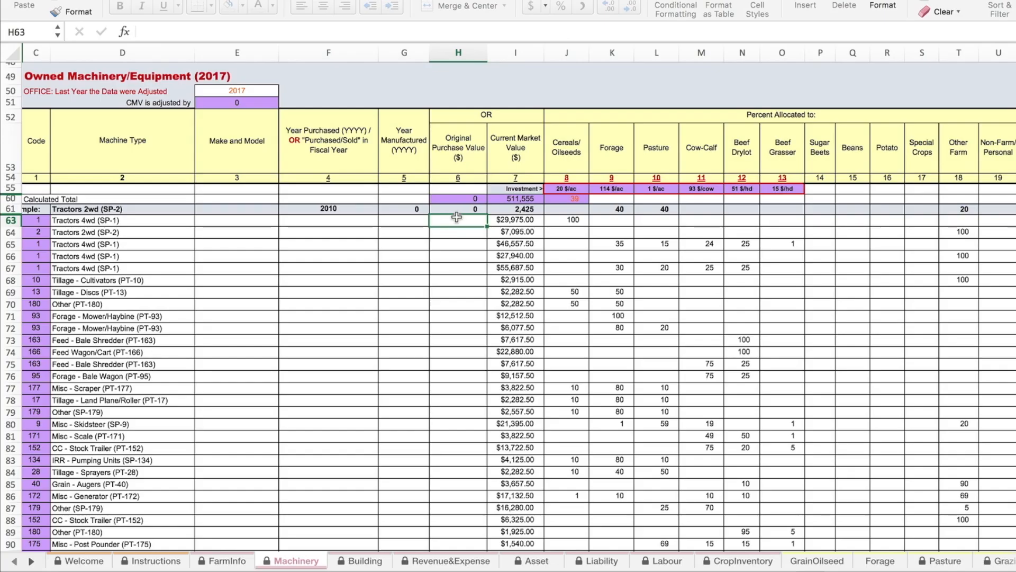
# Step: Enter an original purchase value of $50,000.00 and year purchased 2010 for the Tractors 4wd entry in row 63
pyautogui.write('$')
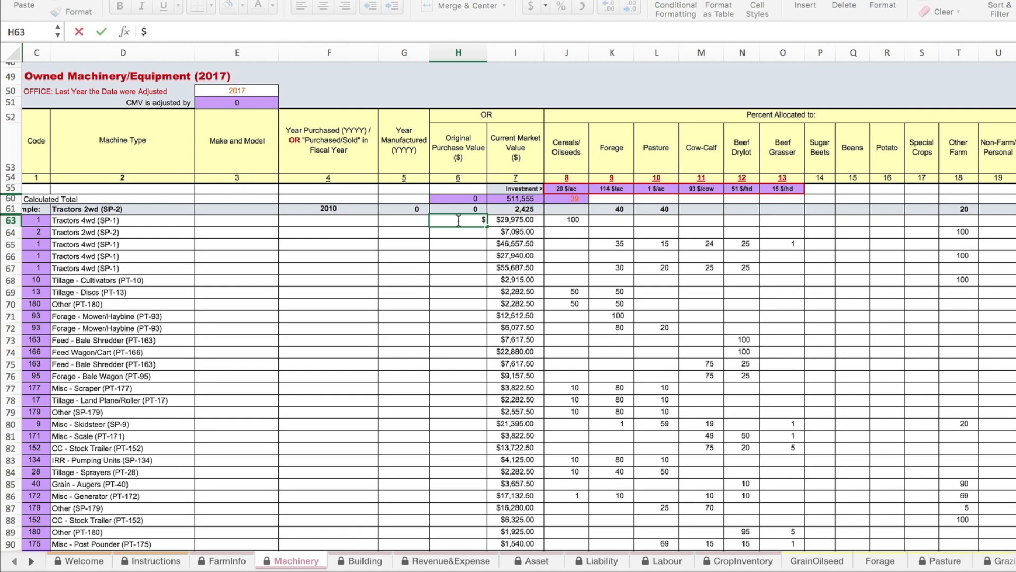
pyautogui.write('50,000.00')
pyautogui.click(368, 222)
pyautogui.write('2005010')
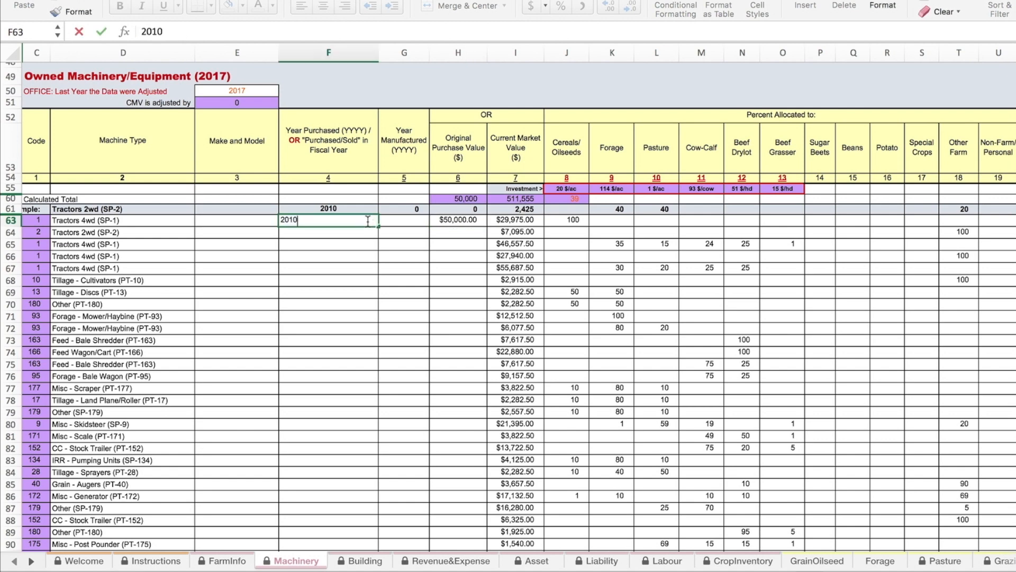
pyautogui.press('Return')
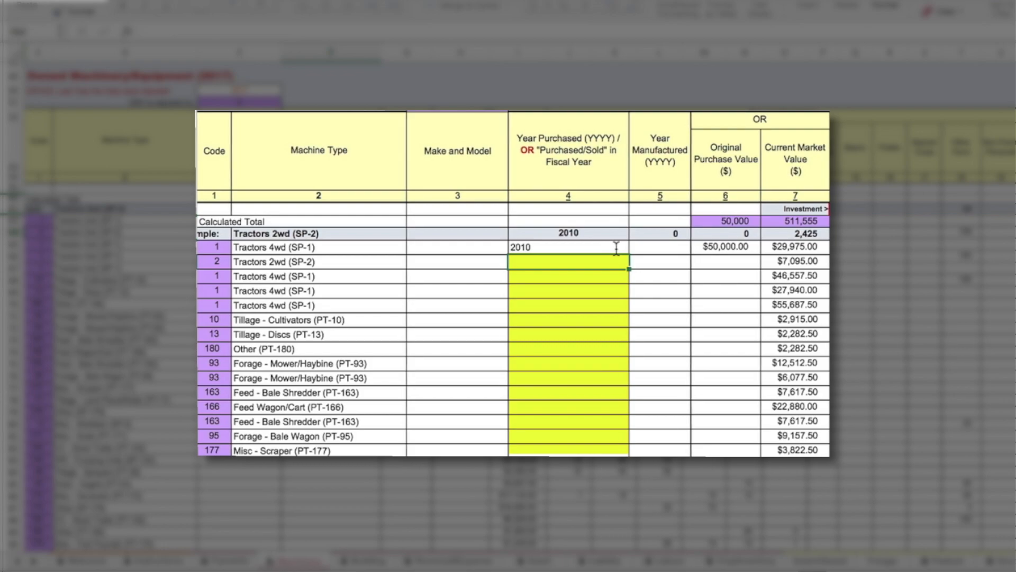
# Step: In the Year Purchased column, mark the row 67 tractor as Sold and the row 66 tractor as Purchased
pyautogui.click(545, 306)
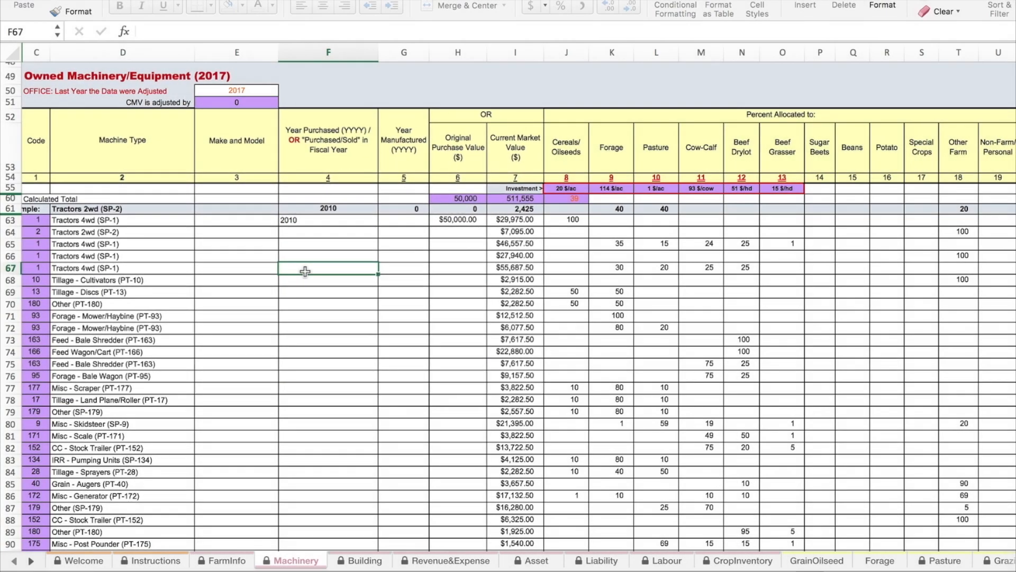
pyautogui.write('Sold')
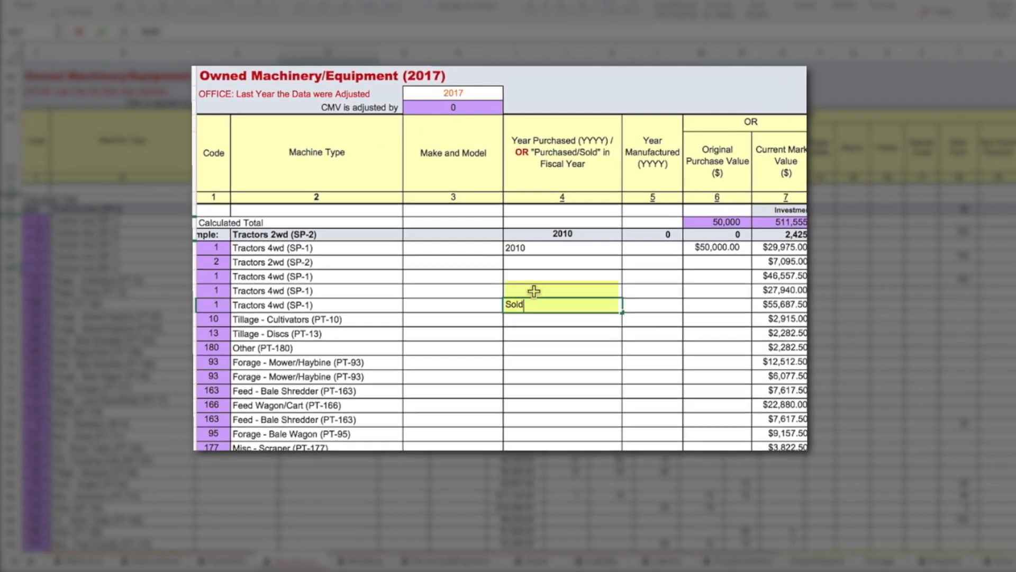
pyautogui.click(536, 292)
pyautogui.write('P')
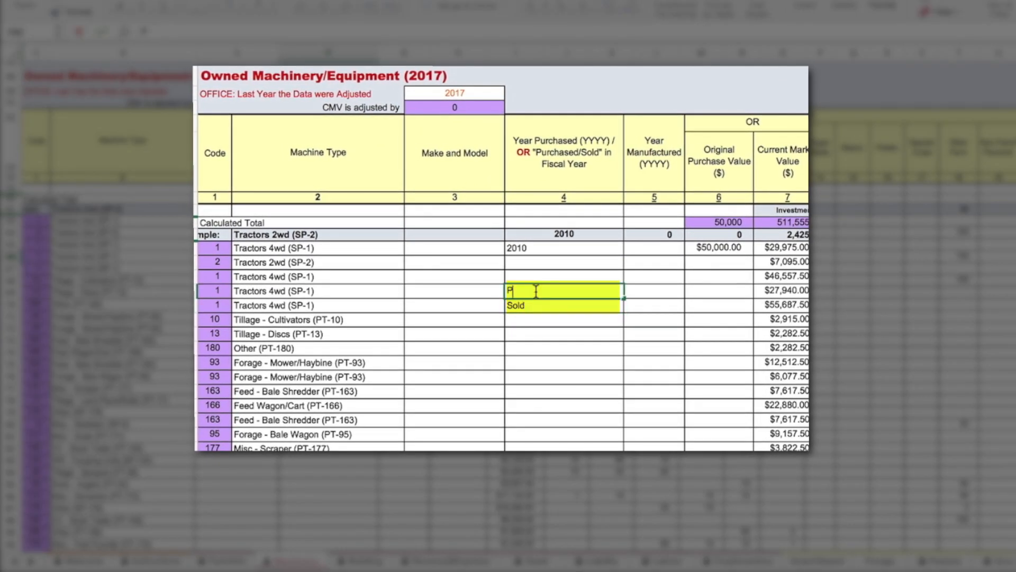
pyautogui.write('urchased')
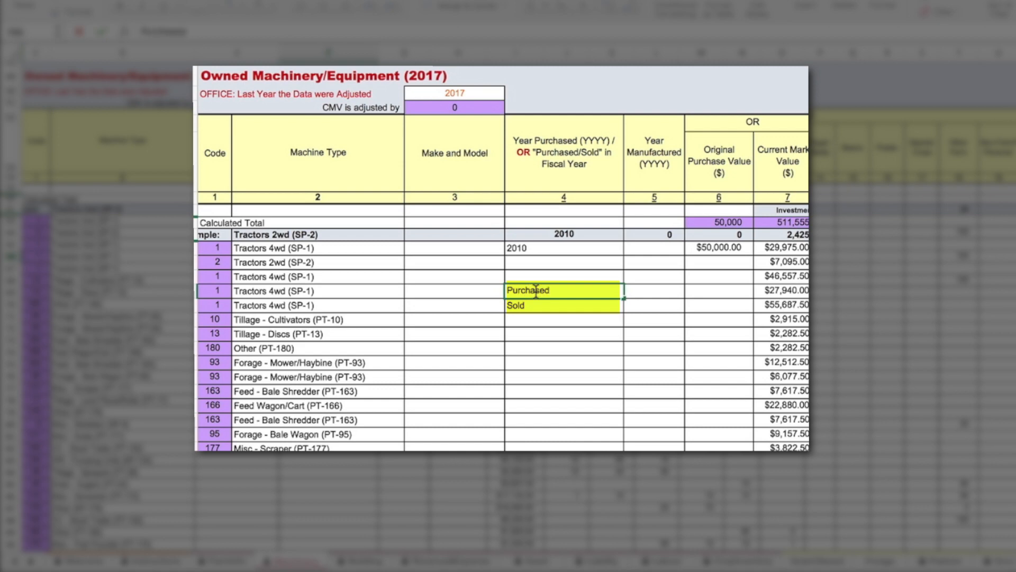
pyautogui.press('Return')
pyautogui.click(541, 360)
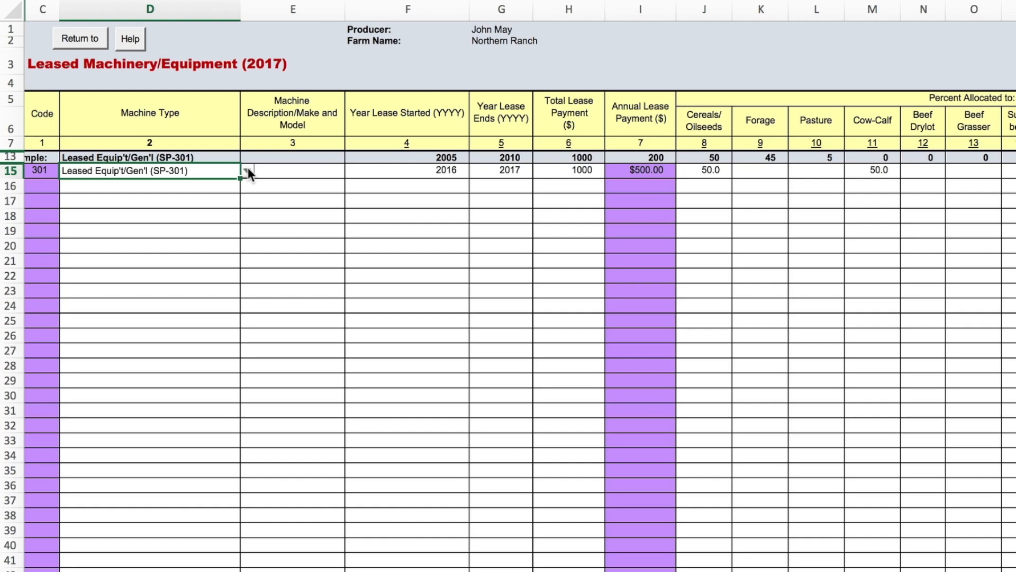
# Step: Set the machine type of the first leased equipment entry to Leased Equip't/Gen'l (PT-305)
pyautogui.click(246, 171)
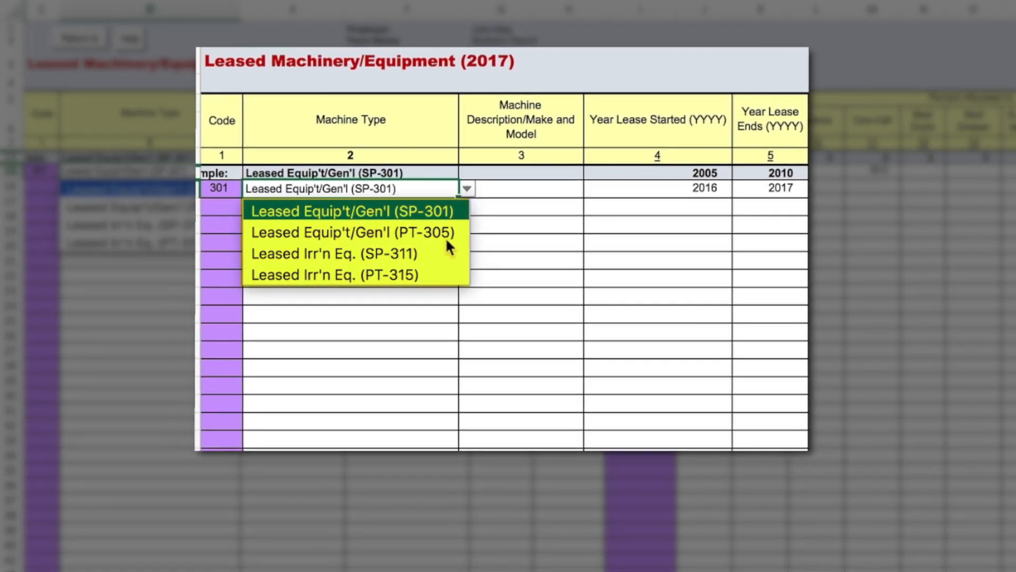
pyautogui.click(426, 236)
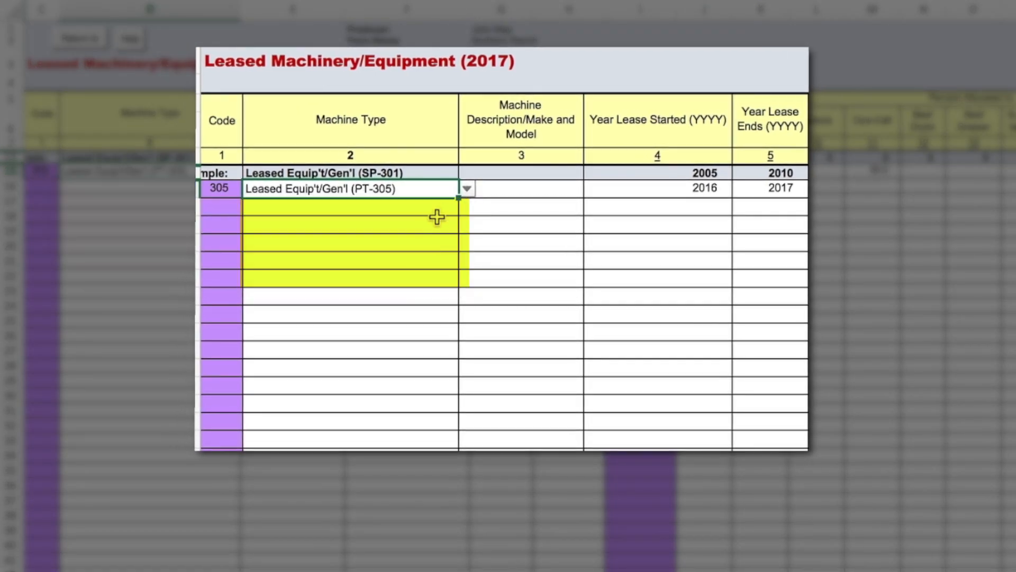
pyautogui.click(468, 192)
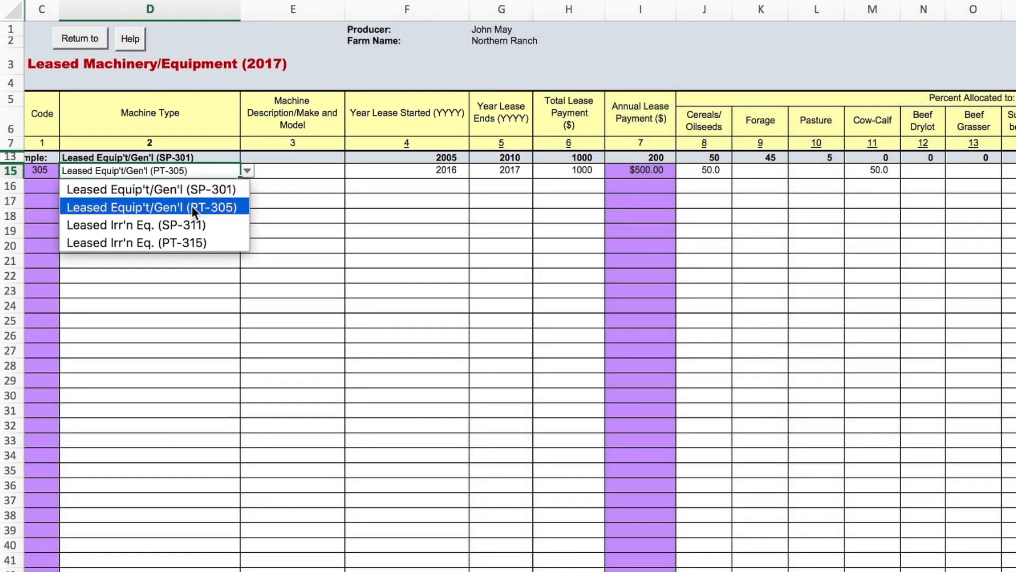
pyautogui.click(192, 205)
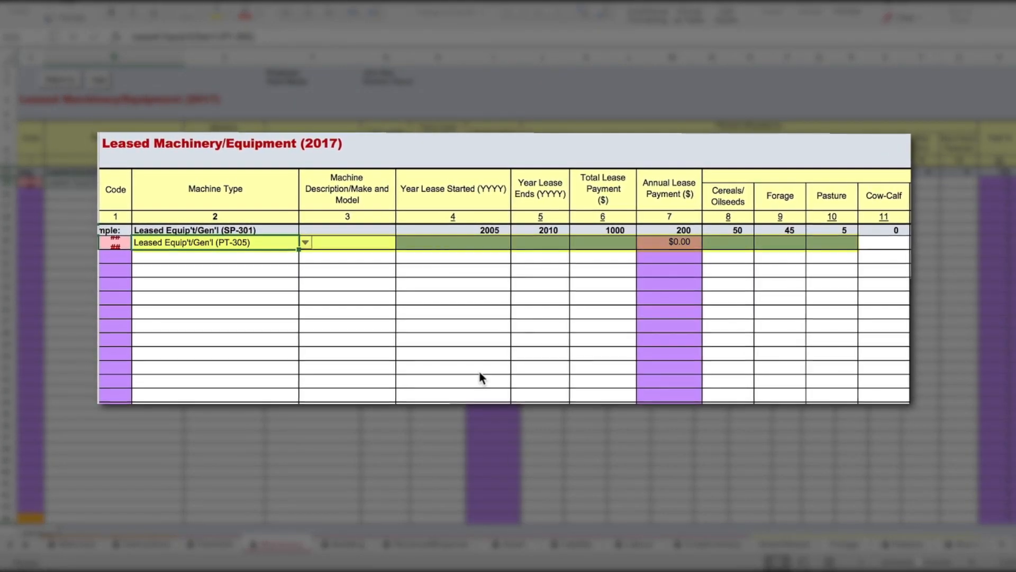
# Step: Set the first leased entry's machine type to Leased Equip't/Gen'l (SP-301) and its total lease payment to 42000
pyautogui.click(305, 243)
pyautogui.click(279, 258)
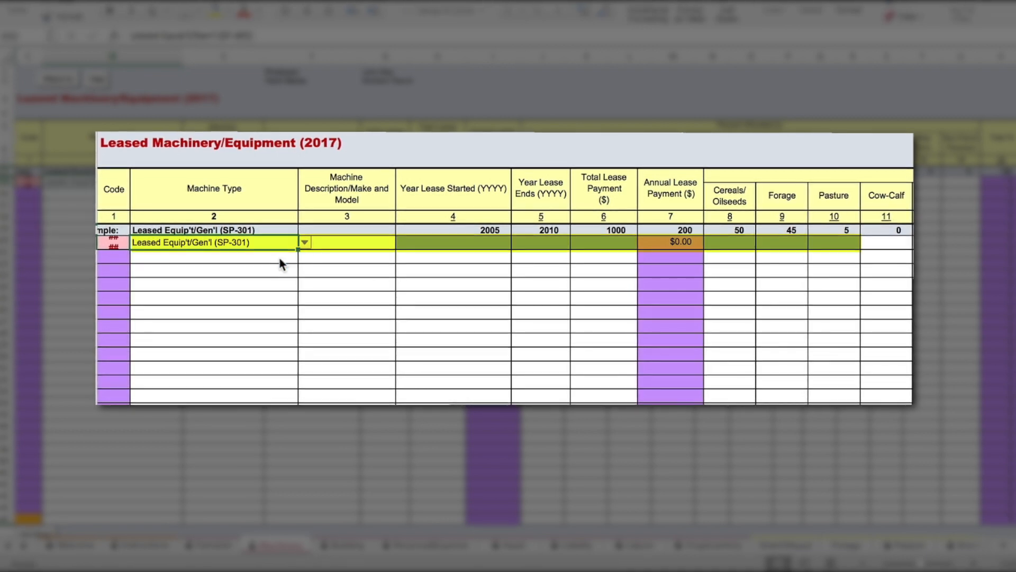
pyautogui.click(608, 245)
pyautogui.write('420000')
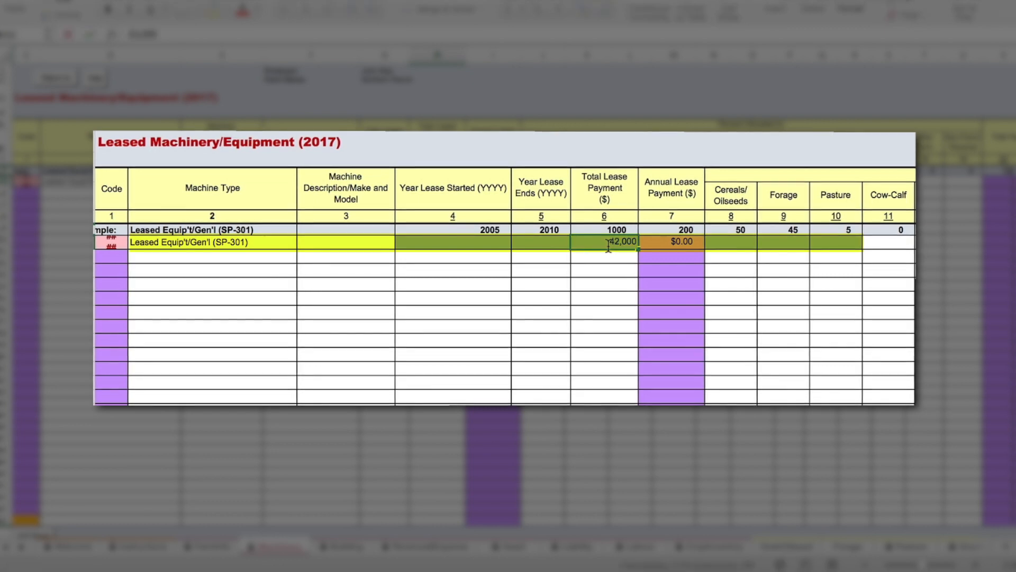
pyautogui.press('Return')
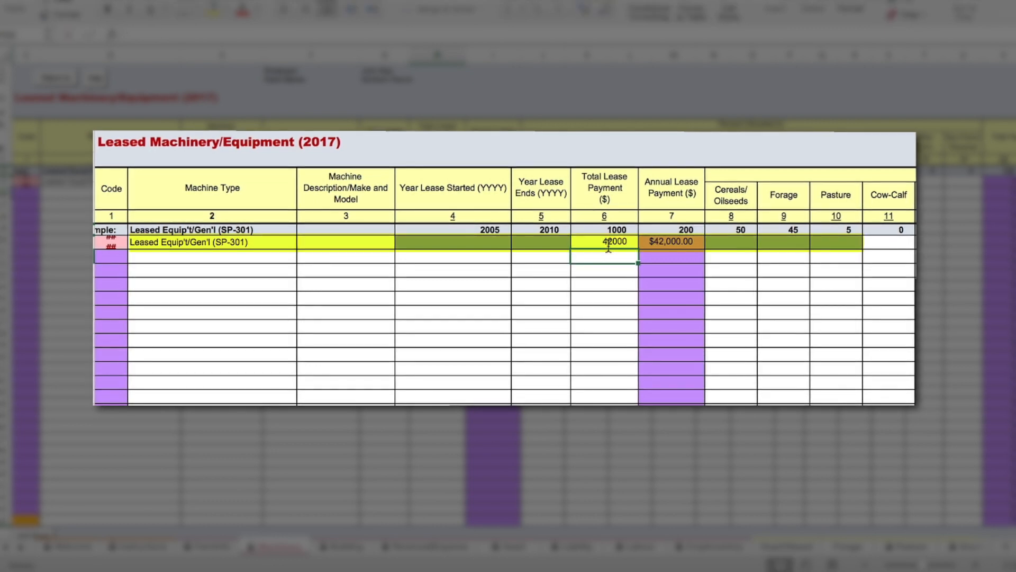
# Step: Enter 2012 as the lease start year and 2017 as the lease end year for the leased equipment
pyautogui.click(500, 245)
pyautogui.write('2012')
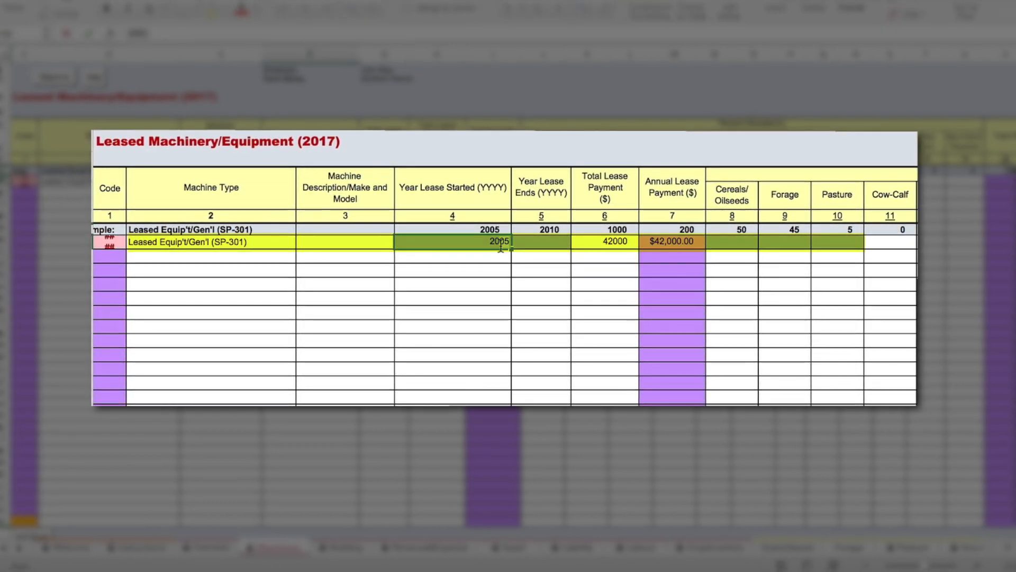
pyautogui.click(543, 240)
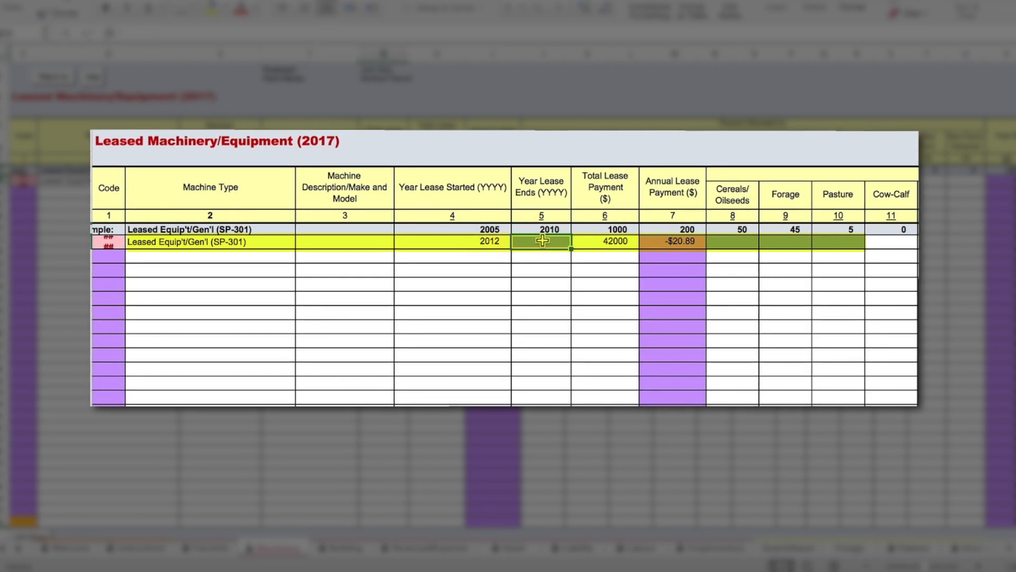
pyautogui.write('2010')
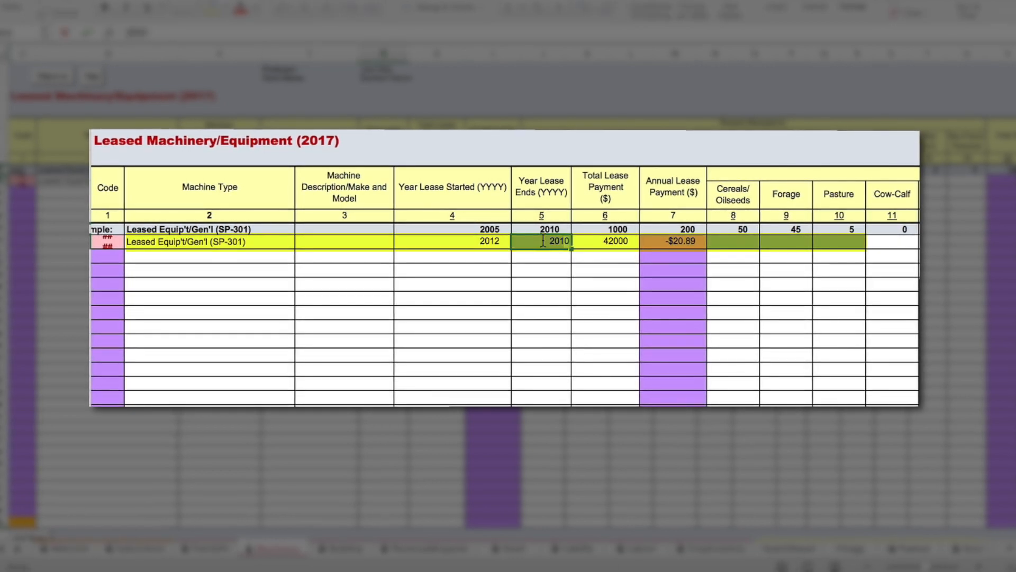
pyautogui.write('17')
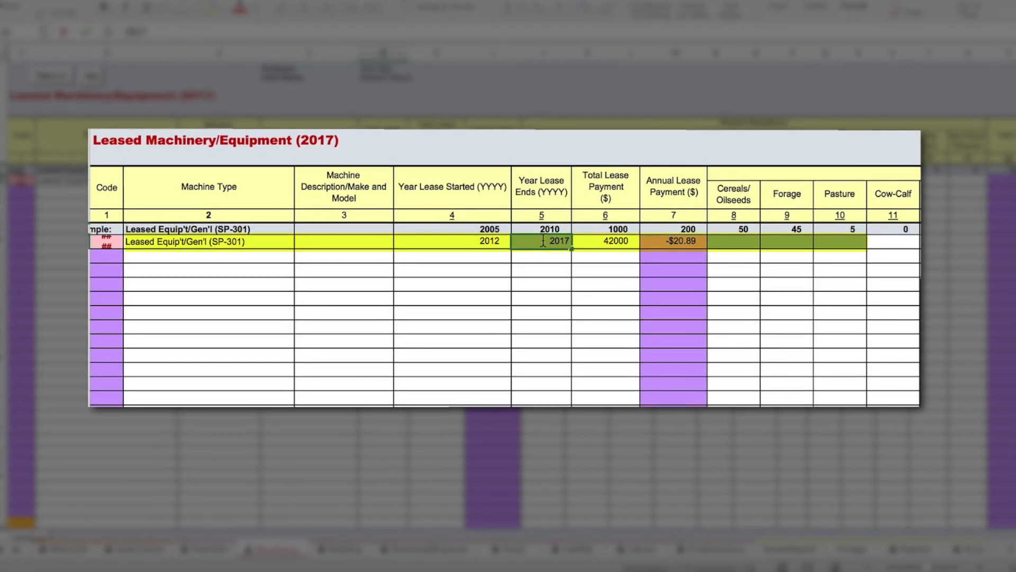
pyautogui.press('Return')
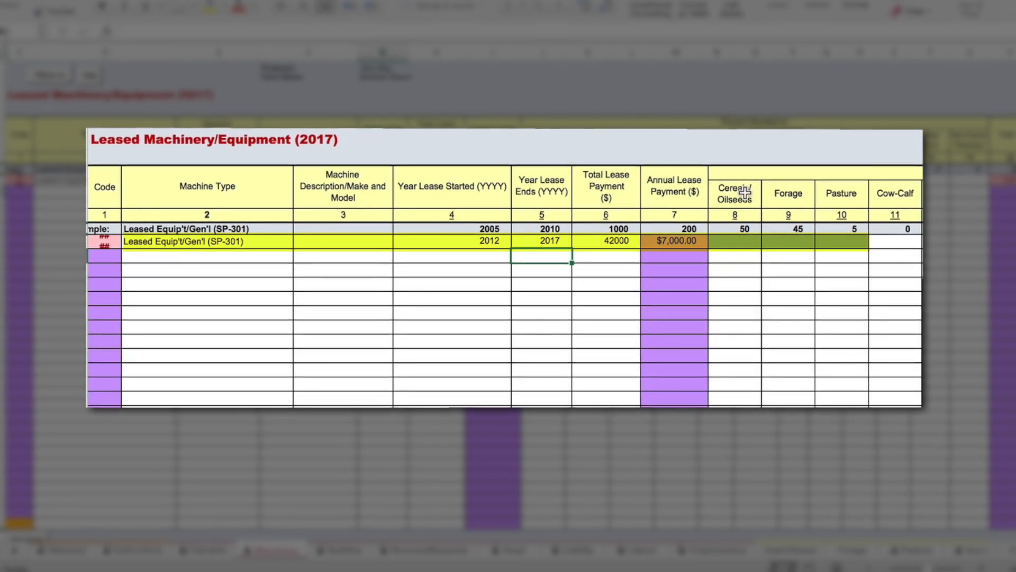
# Step: Allocate the leased equipment 50 percent to Cereals/Oilseeds, 45 percent to Forage and 5 percent to Pasture
pyautogui.click(746, 241)
pyautogui.write('50')
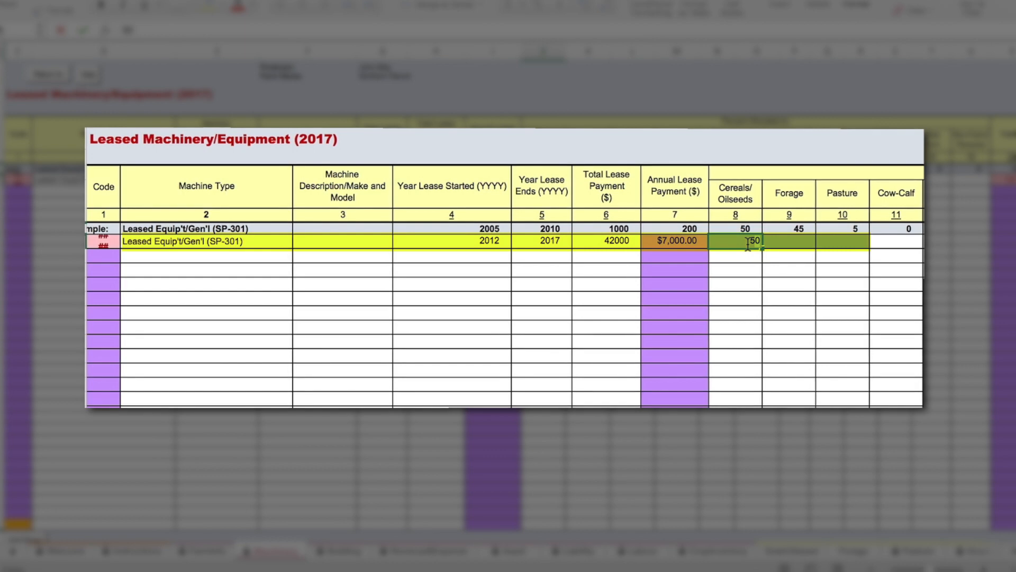
pyautogui.click(794, 247)
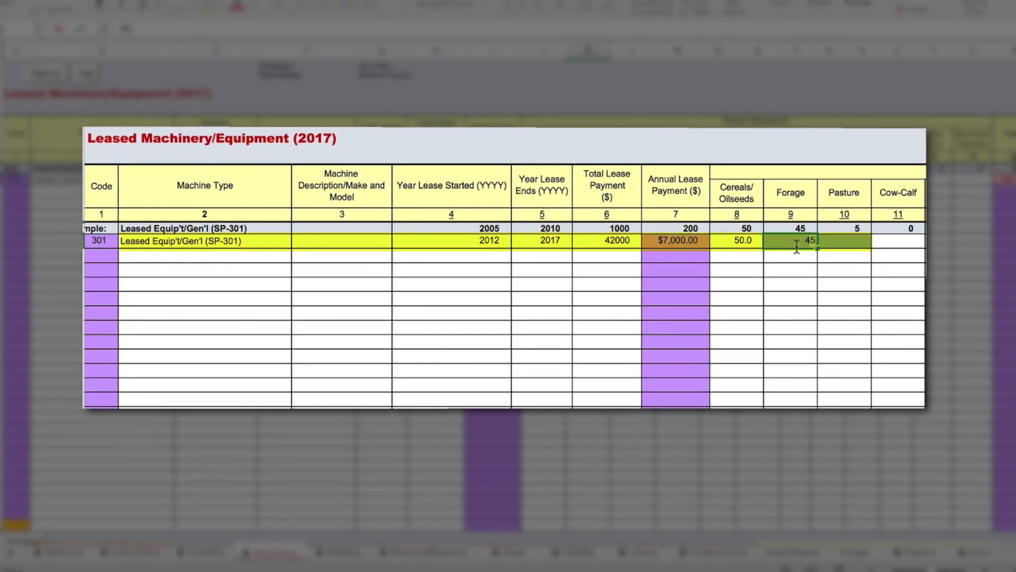
pyautogui.click(852, 241)
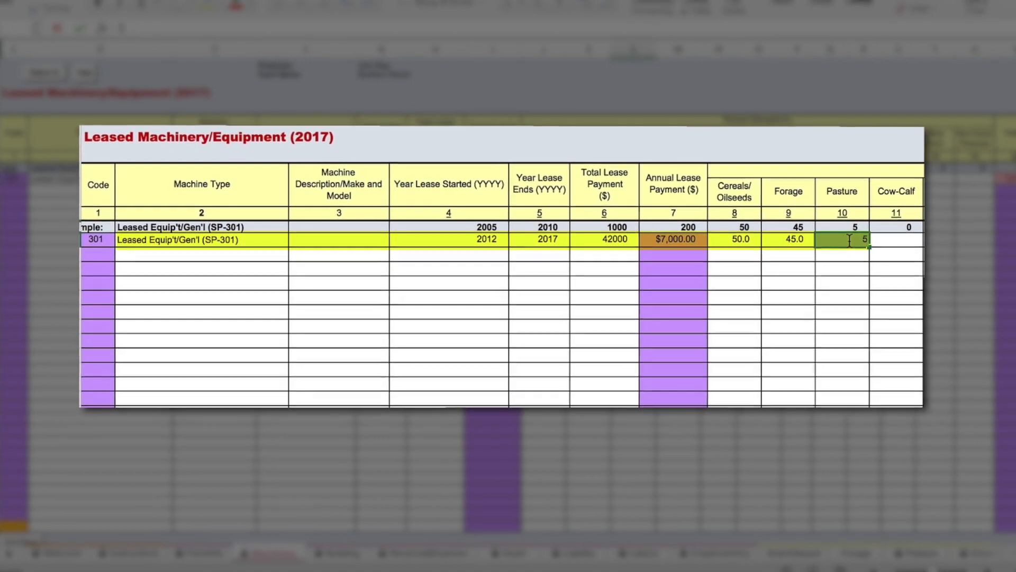
pyautogui.write('5')
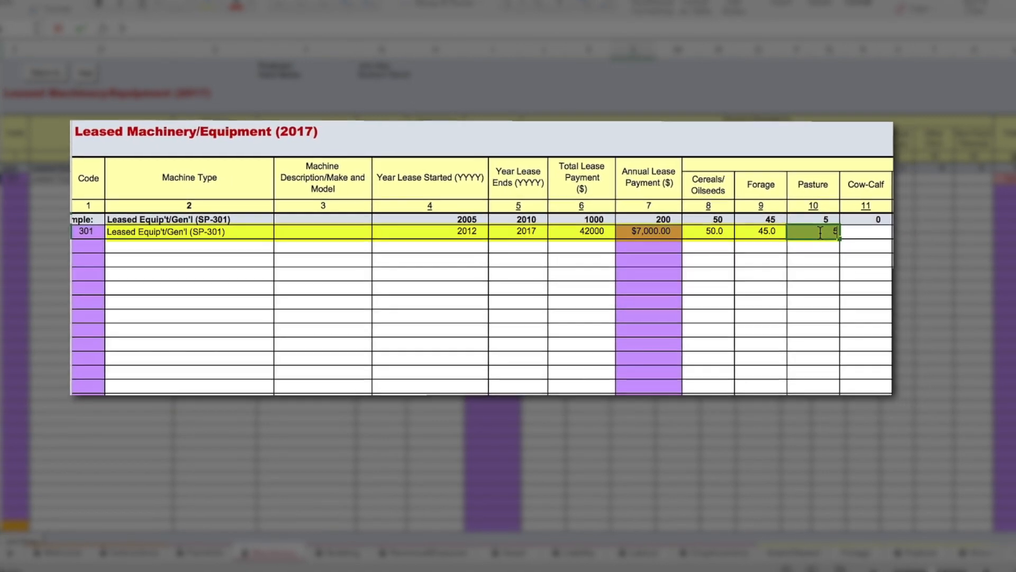
pyautogui.press('Return')
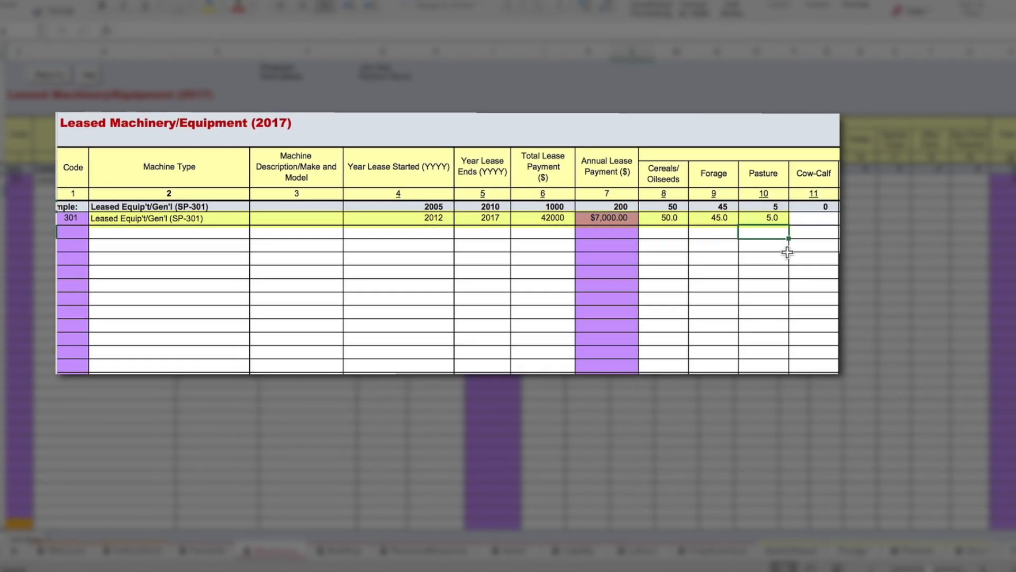